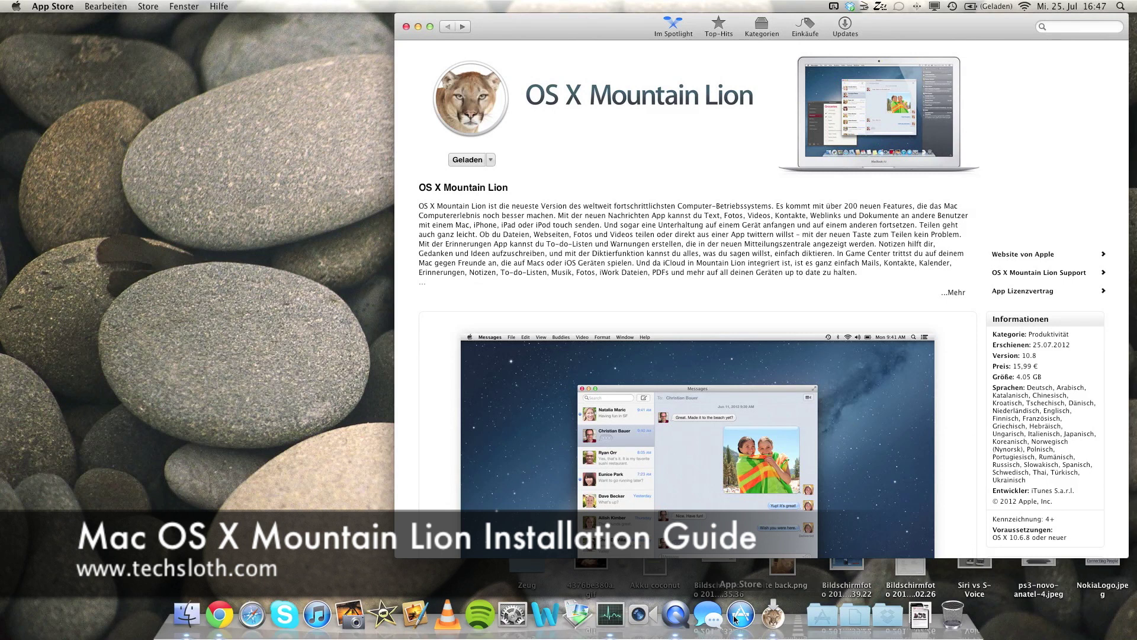
Open Launchpad to find the downloaded OS X Mountain Lion Installation app.
click(474, 159)
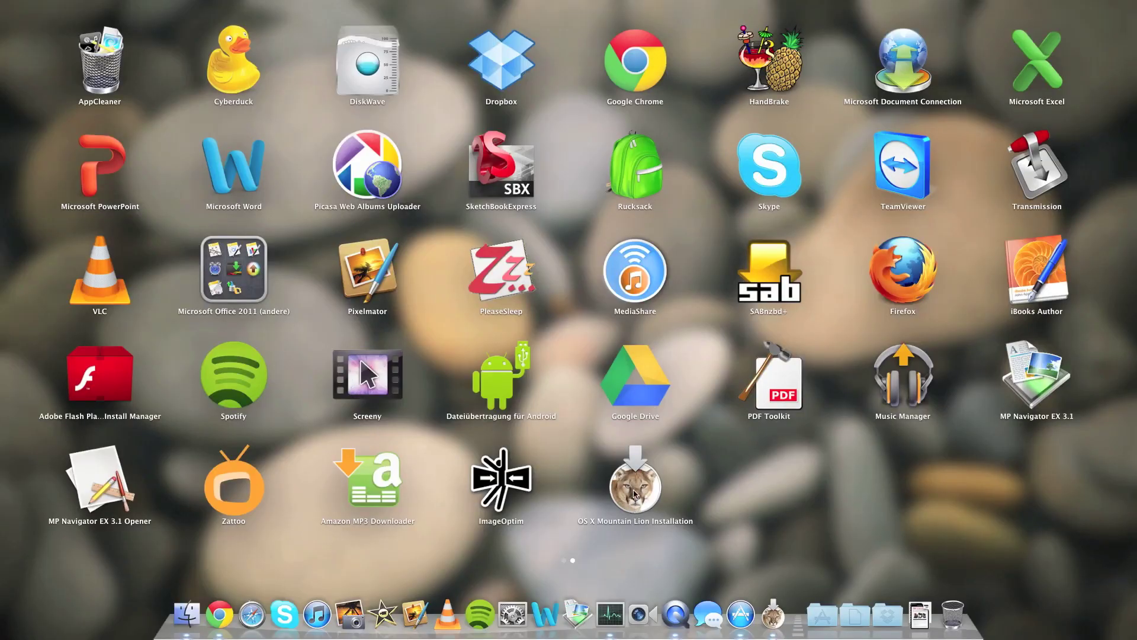
Launch the OS X Mountain Lion installer, continue, and accept the software licence.
click(633, 489)
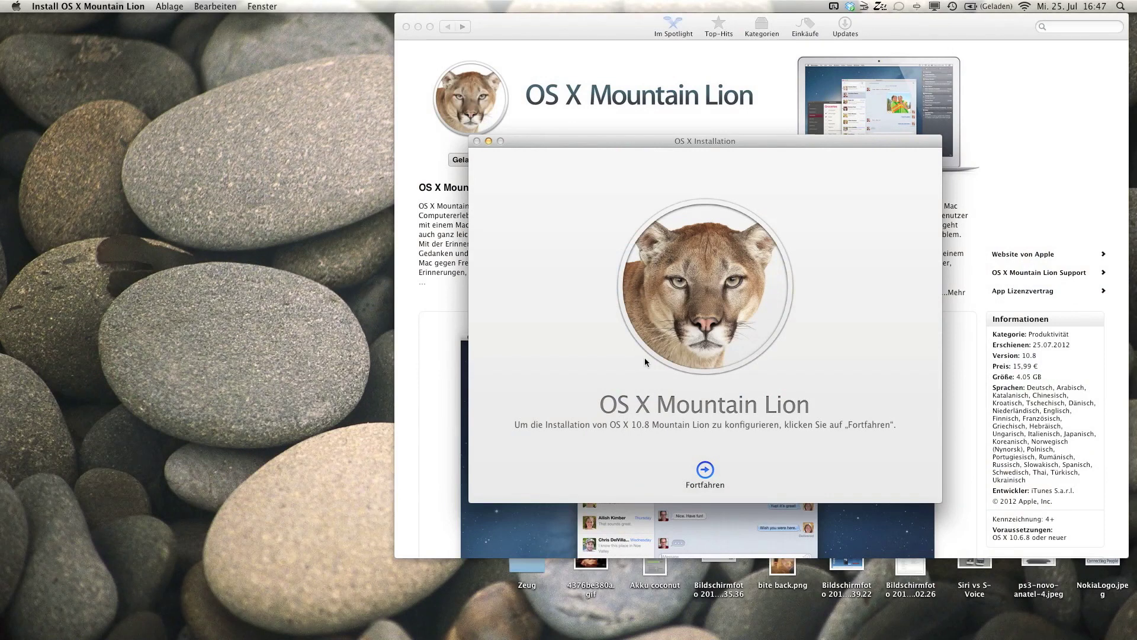
click(708, 470)
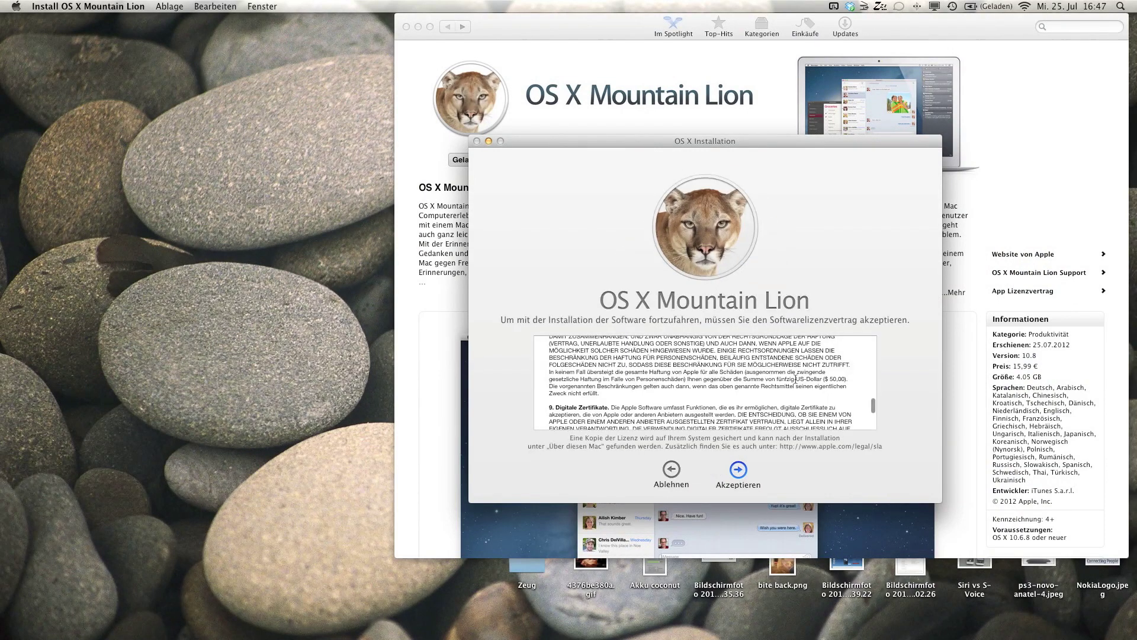
scroll(771, 351, down, 5)
scroll(771, 350, down, 5)
scroll(771, 351, down, 5)
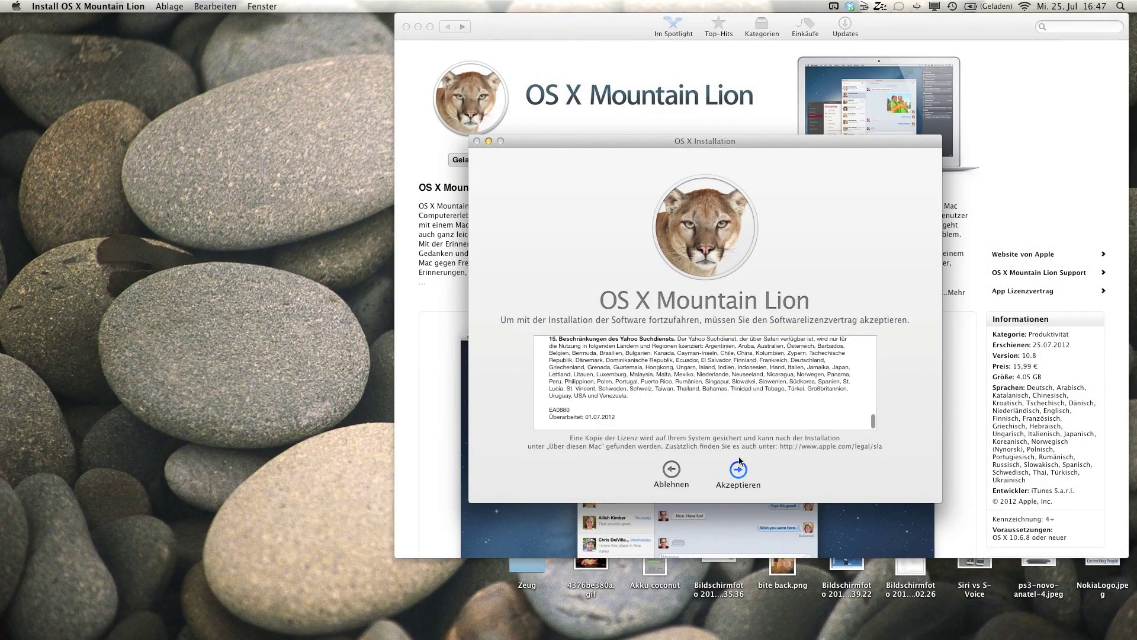
click(738, 474)
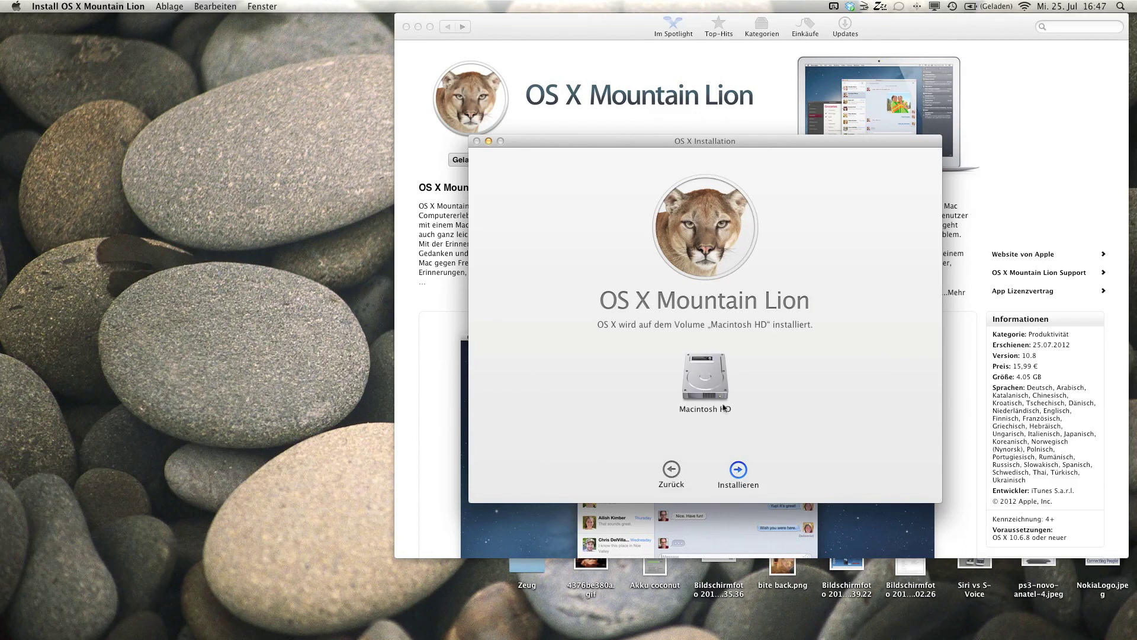
Install onto Macintosh HD, confirming with the administrator password.
click(705, 379)
click(740, 471)
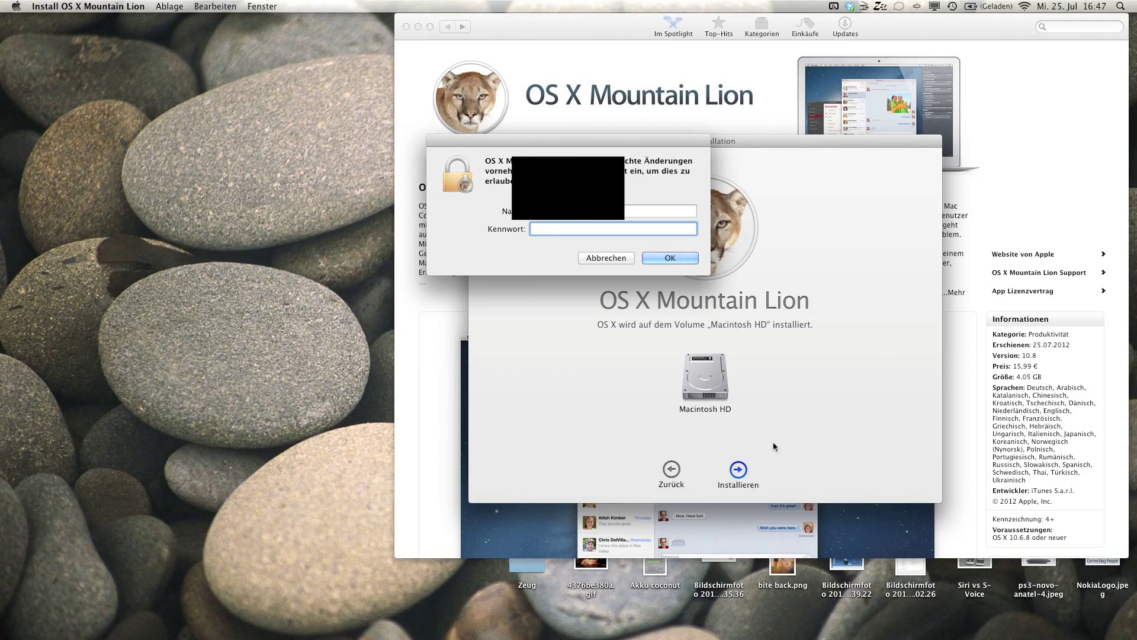
text(********)
key(Return)
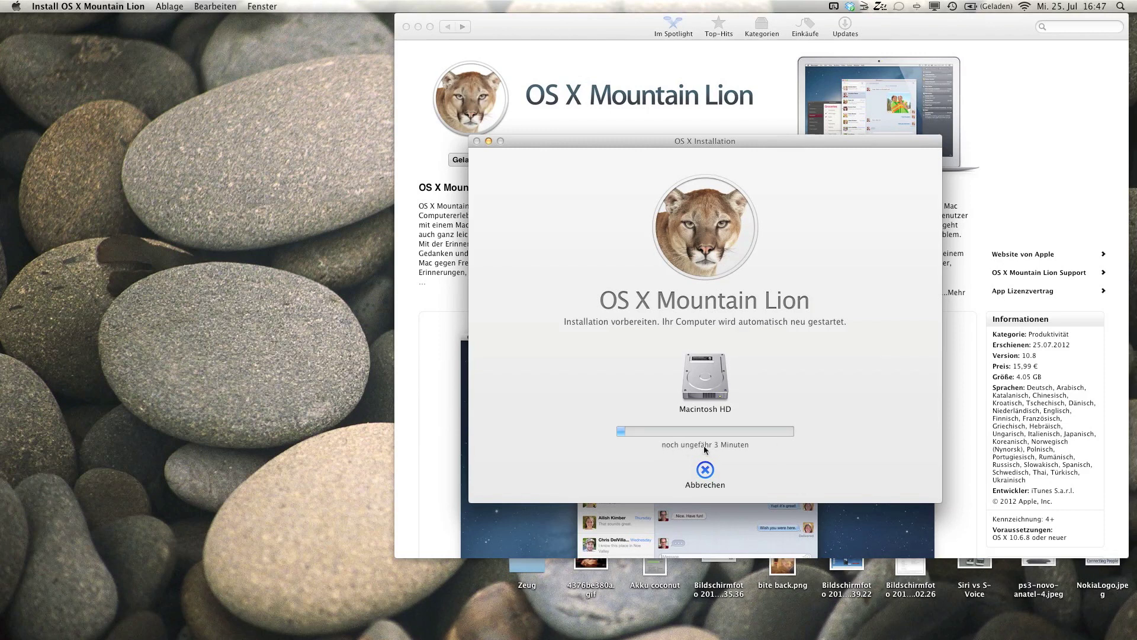
Continue the Mountain Lion install on Macintosh HD until the Mac restarts to the desktop.
click(746, 453)
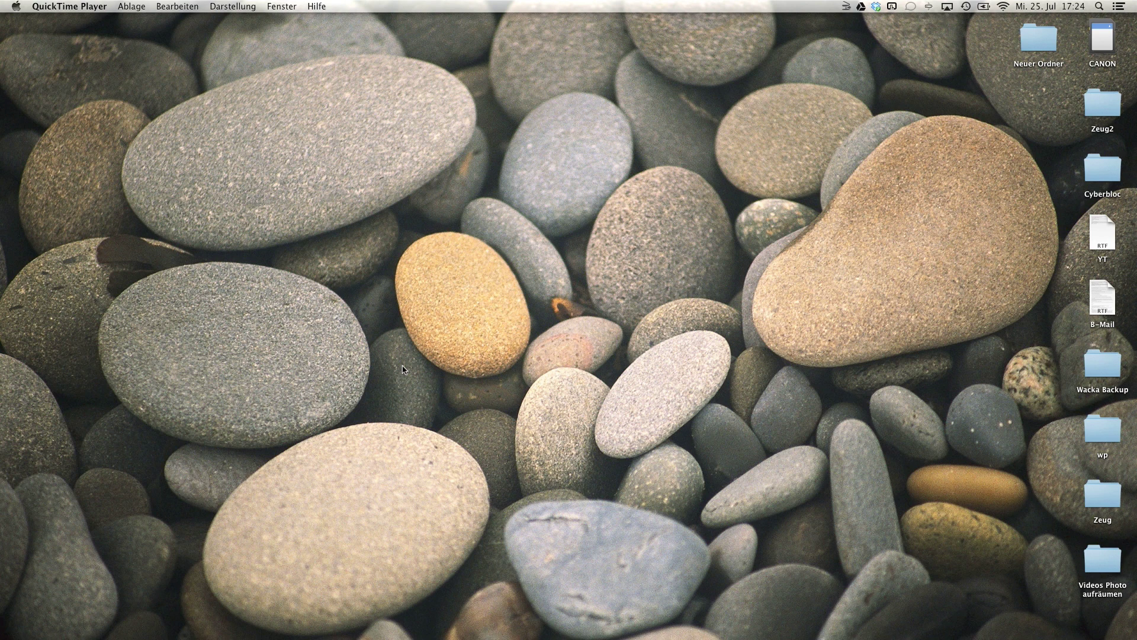
click(17, 7)
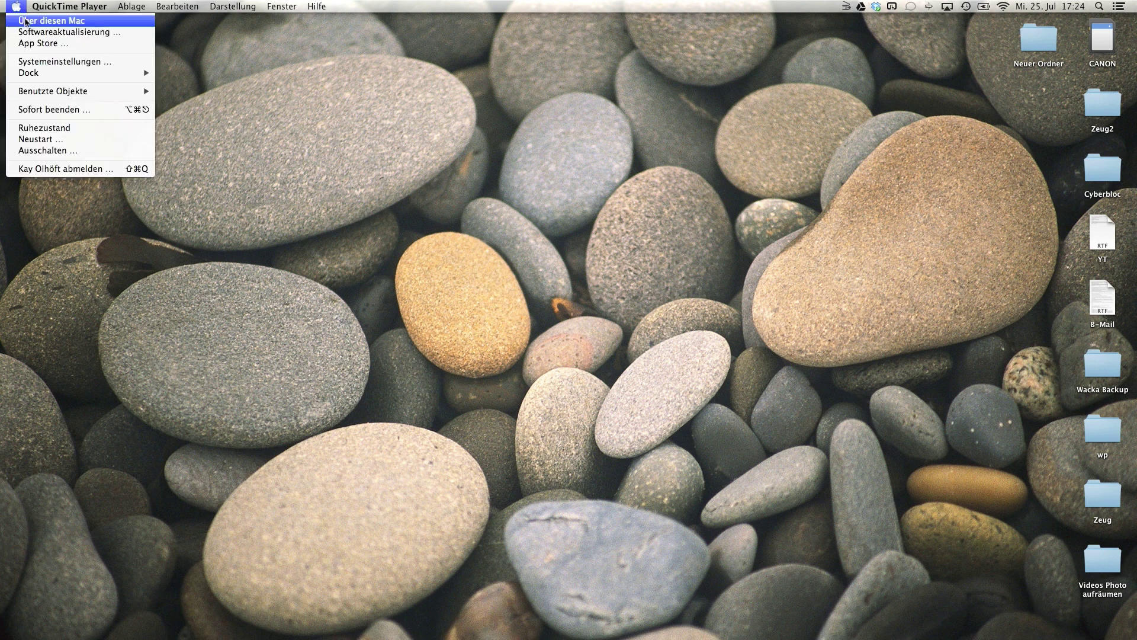
click(27, 21)
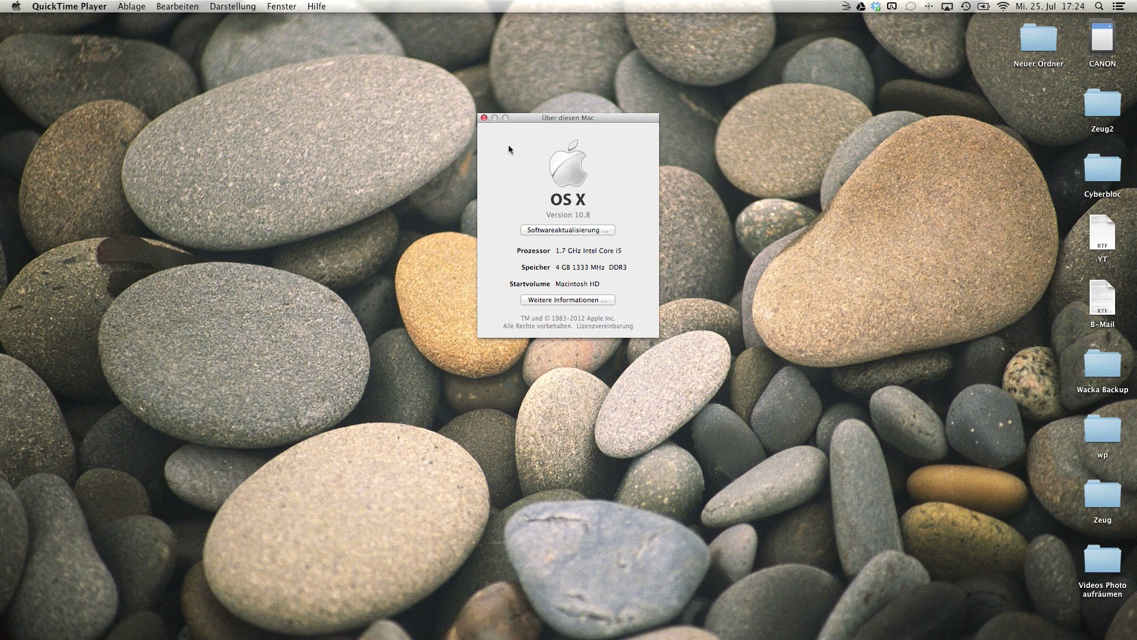
click(484, 117)
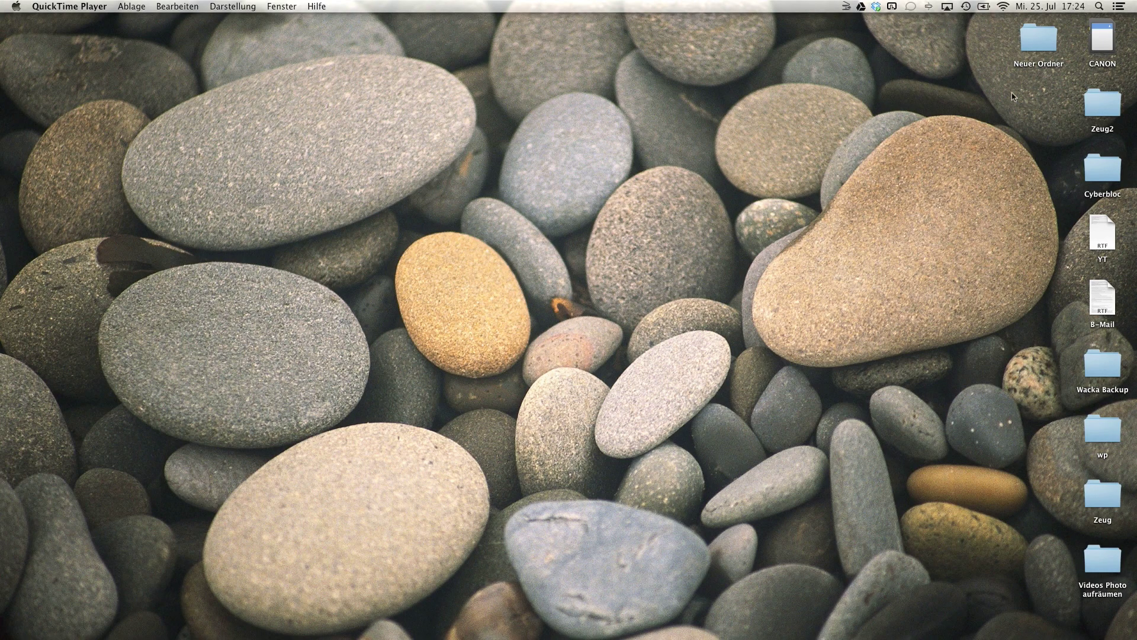
click(1120, 9)
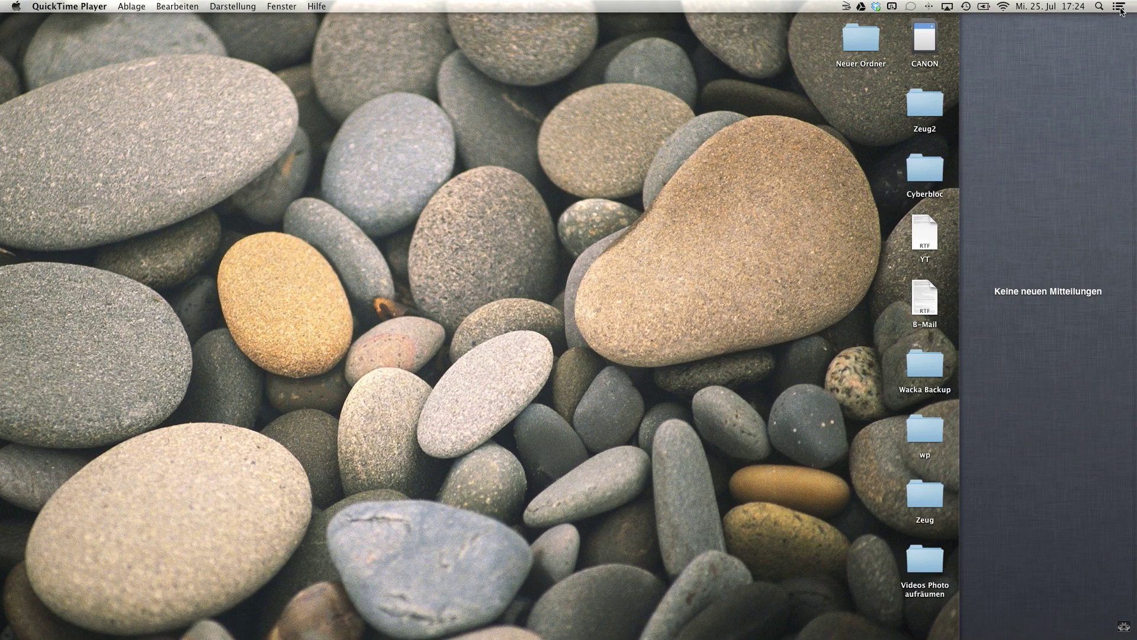
click(1122, 10)
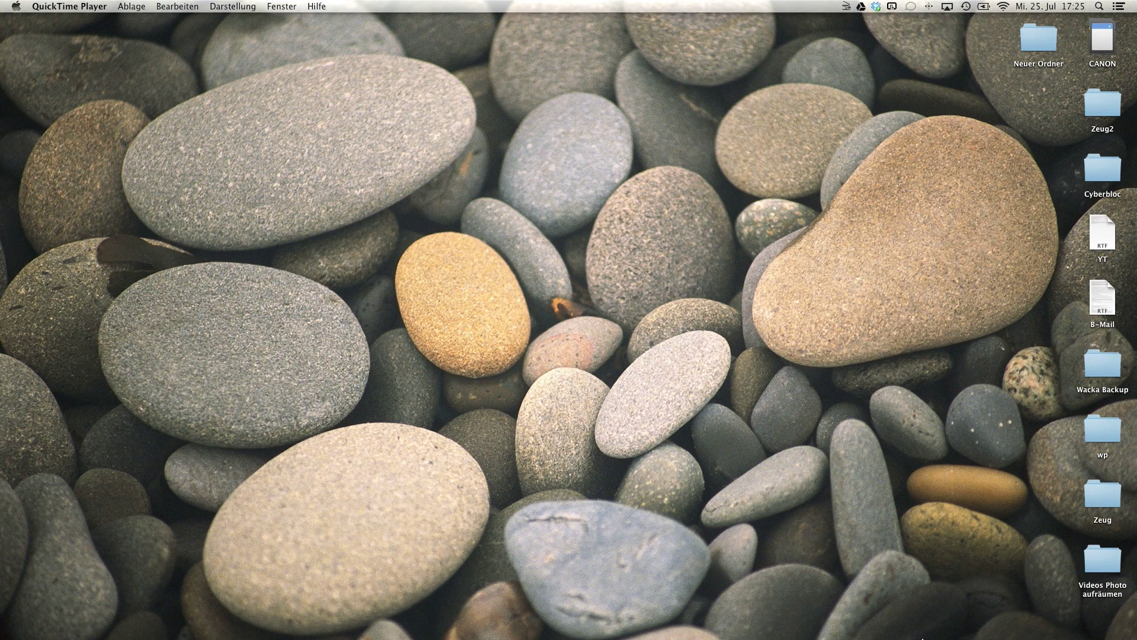
mouse_move(805, 617)
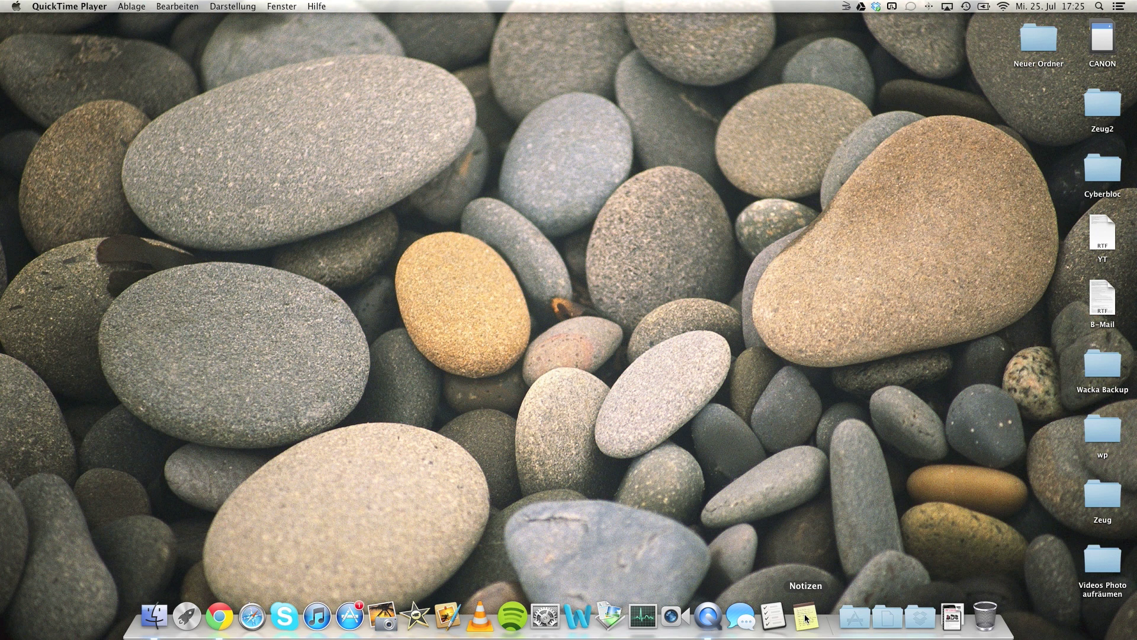
key(F4)
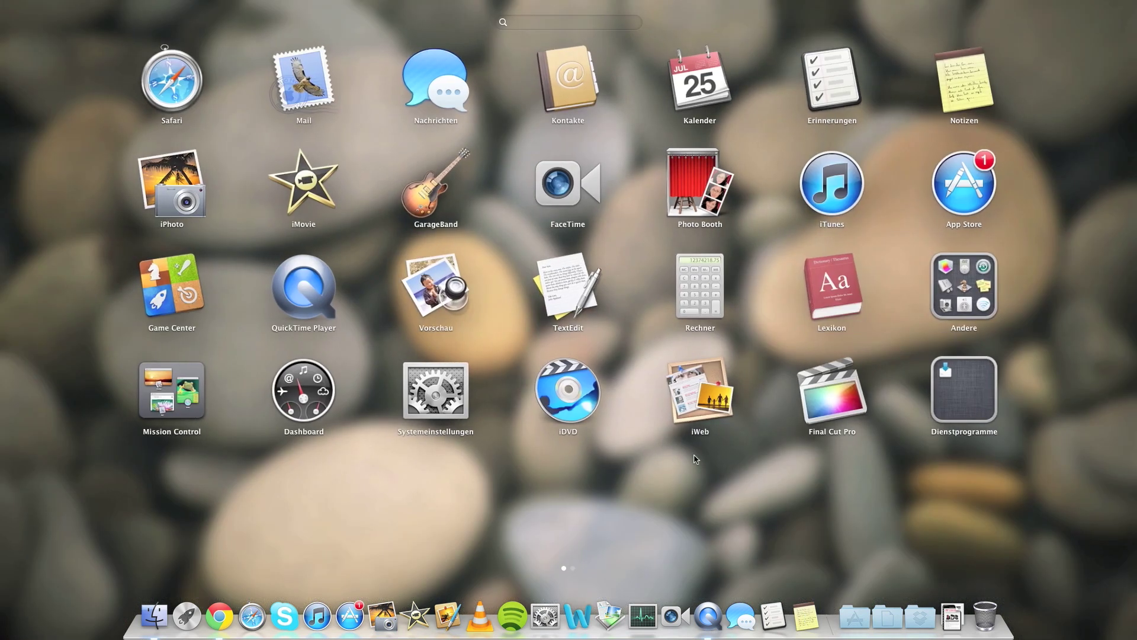
scroll(850, 445, right, 3)
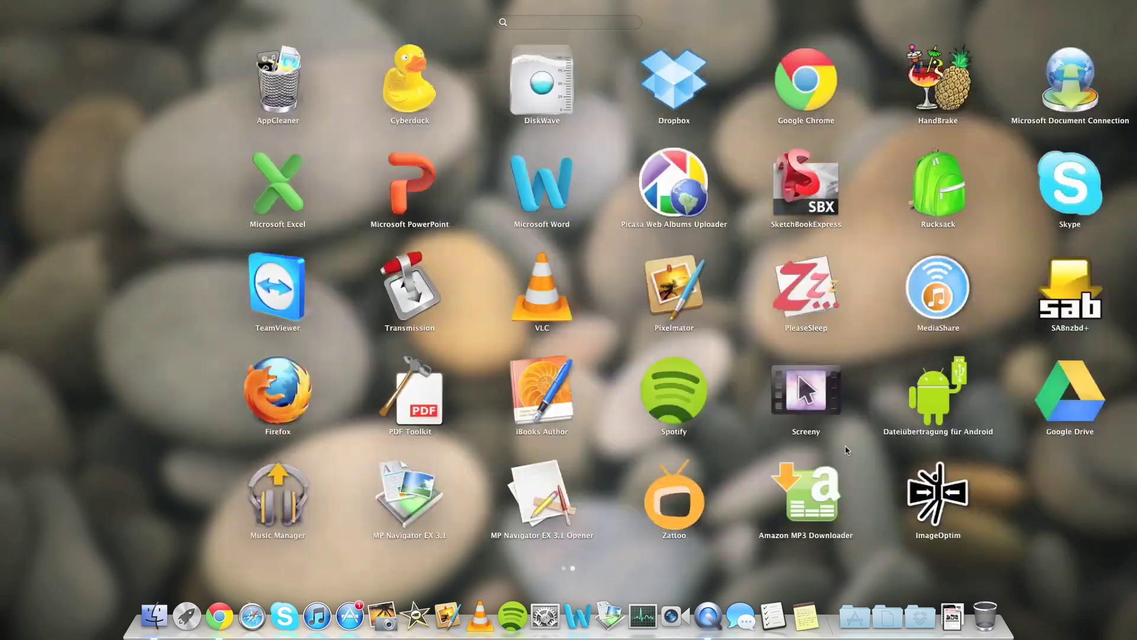
scroll(862, 442, left, 3)
key(F4)
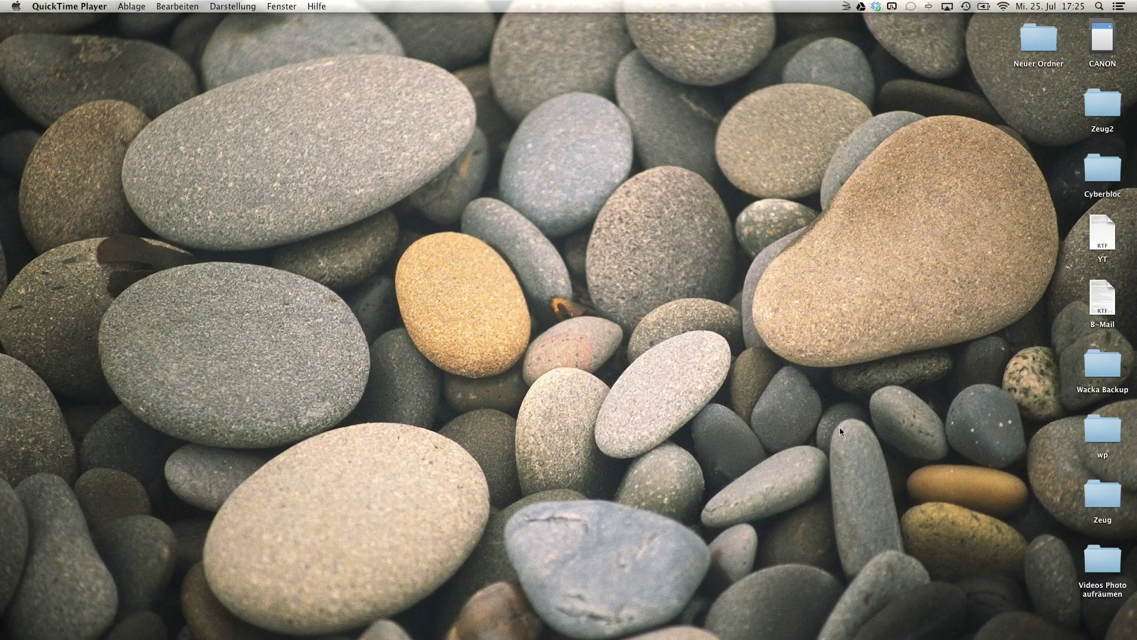